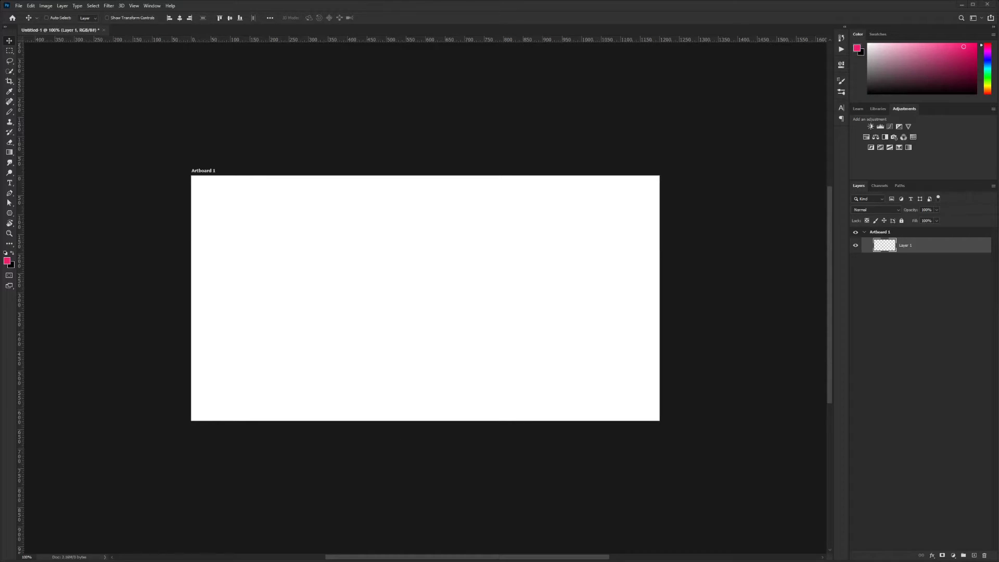
Step: Place the drej_01 photographer photo centred on Artboard 1
left_click_drag(229, 256, 325, 312)
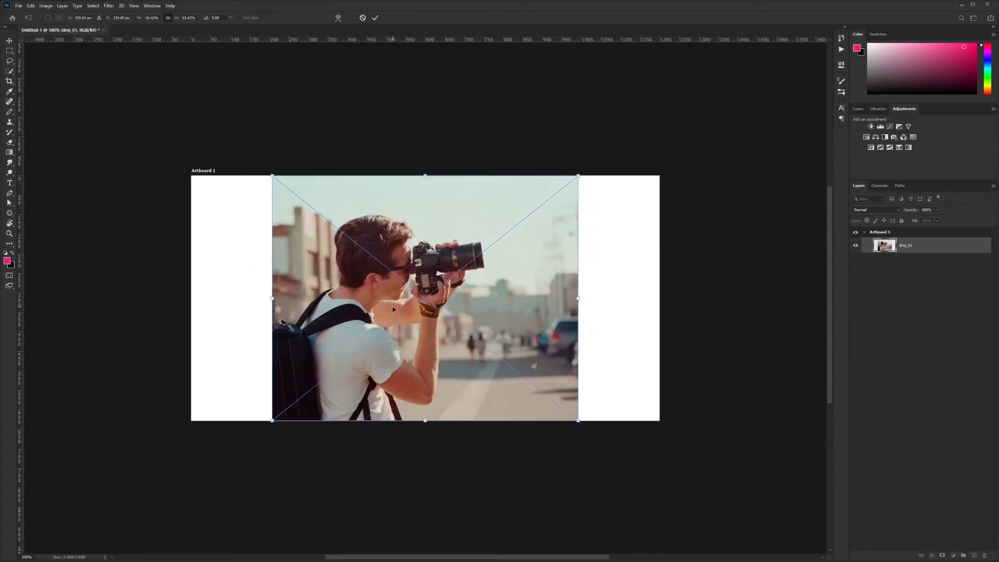
key("Return")
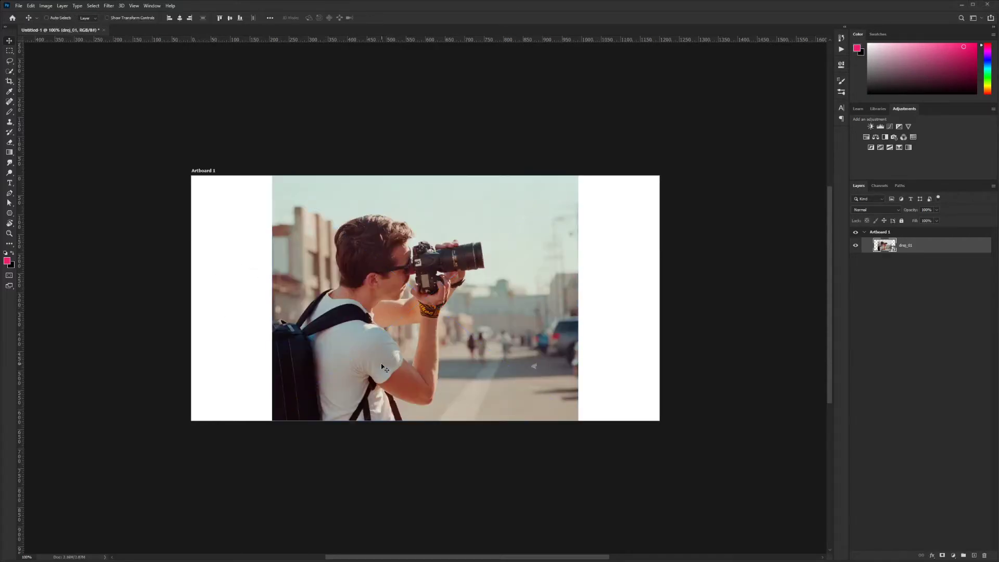
Step: Rasterize the drej_01 photo layer and shrink the photo to a small size
right_click(932, 253)
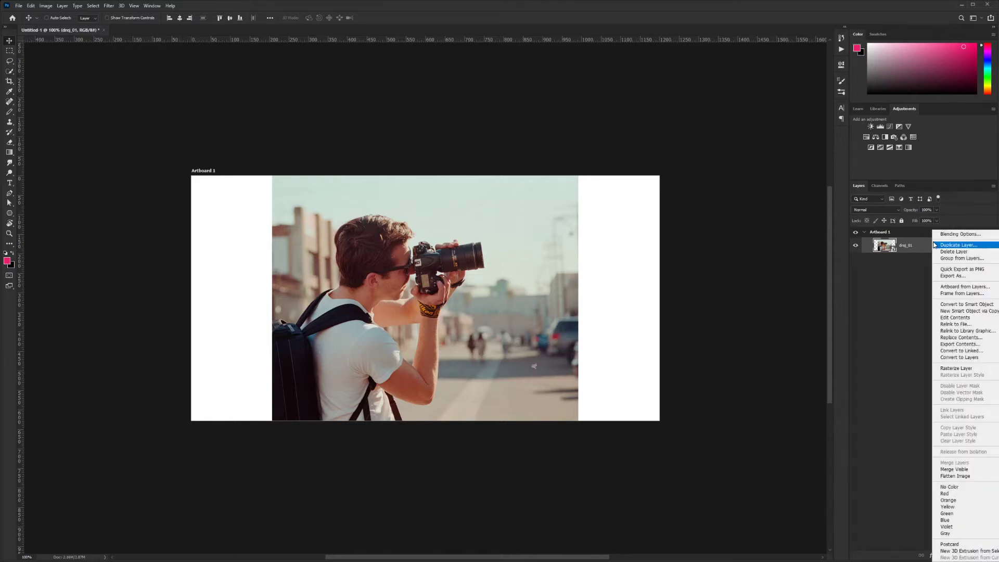
left_click(973, 368)
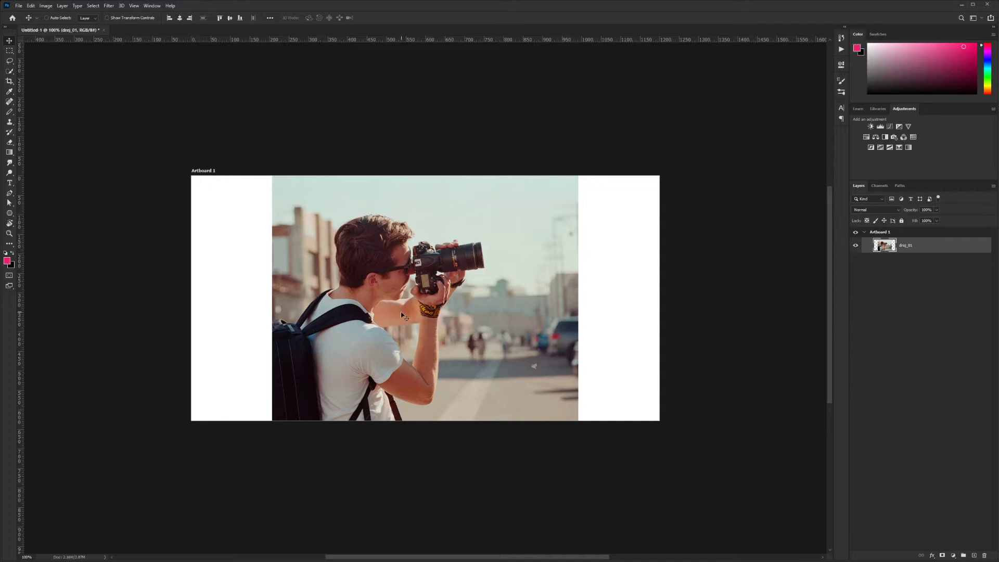
key("ctrl+t")
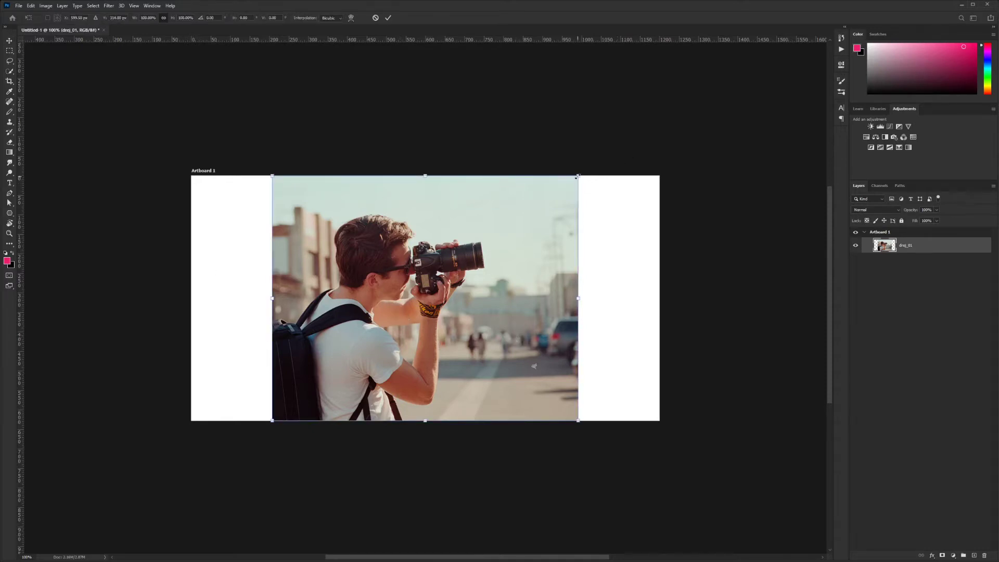
left_click_drag(577, 176, 449, 310)
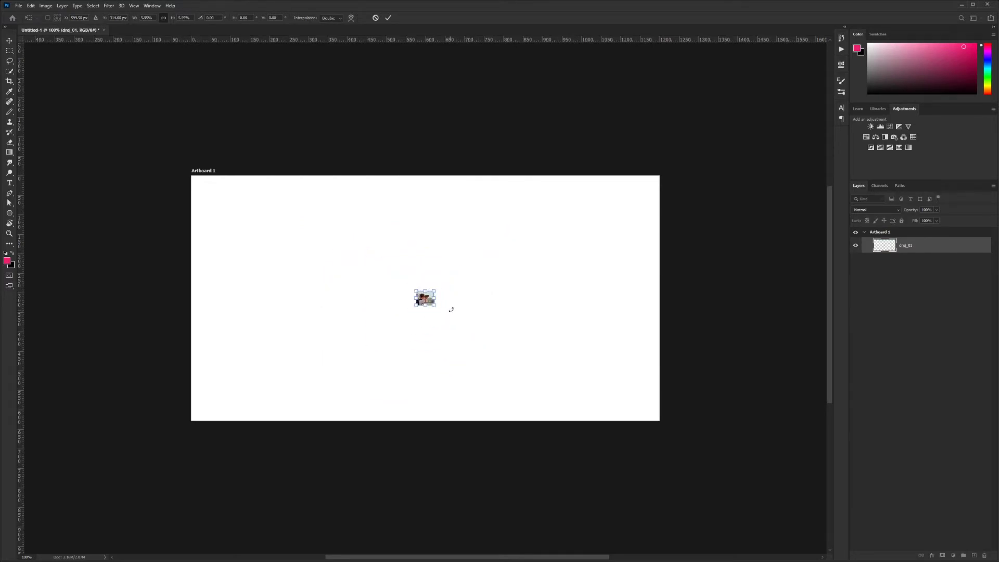
key("Return")
Step: Enlarge the small photo back to nearly full size, leaving it pixelated
key("ctrl+t")
left_click_drag(437, 290, 601, 212)
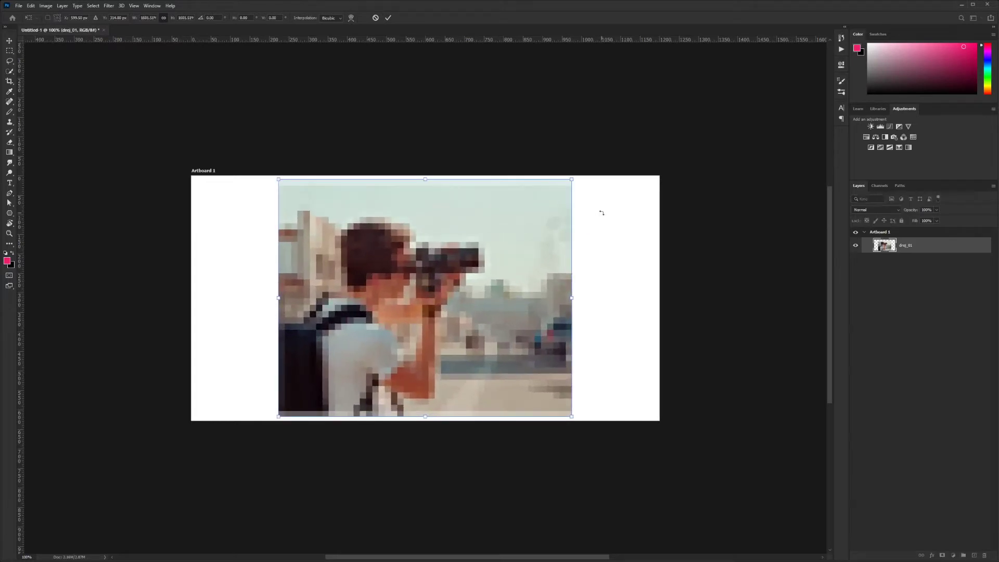
key("Return")
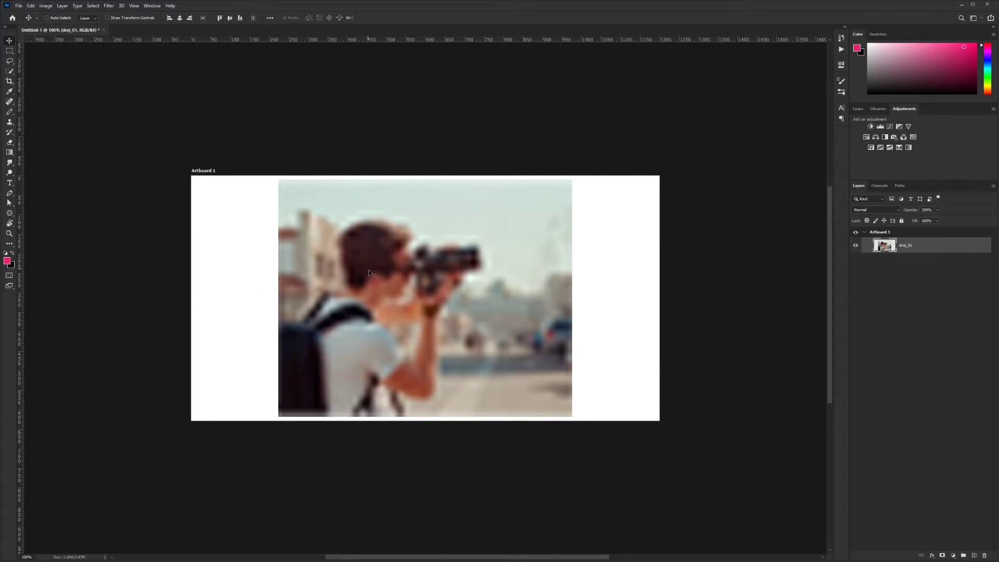
Step: Undo the pixelating resize and convert the drej_01 layer to a smart object
key("ctrl+z")
key("ctrl+z")
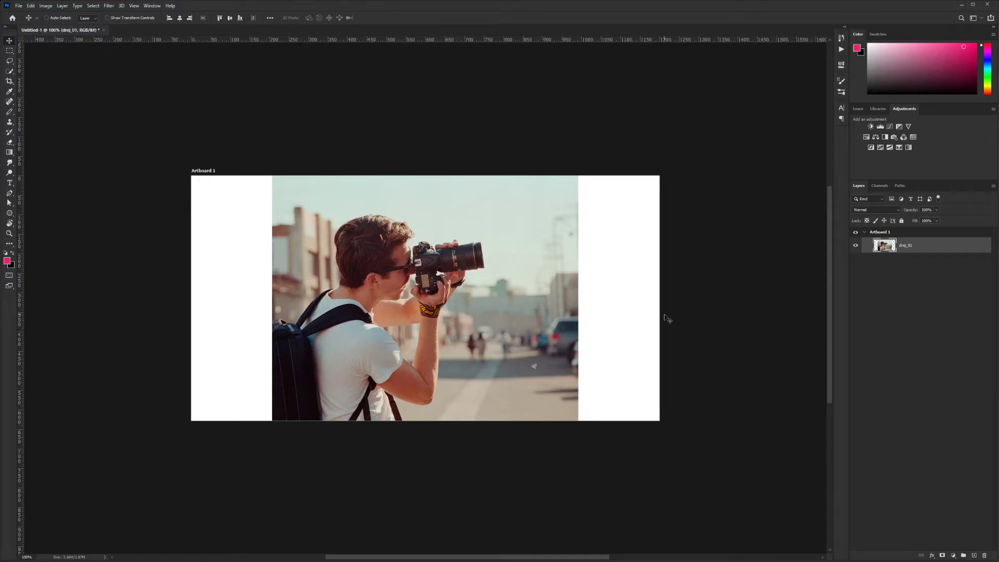
right_click(929, 250)
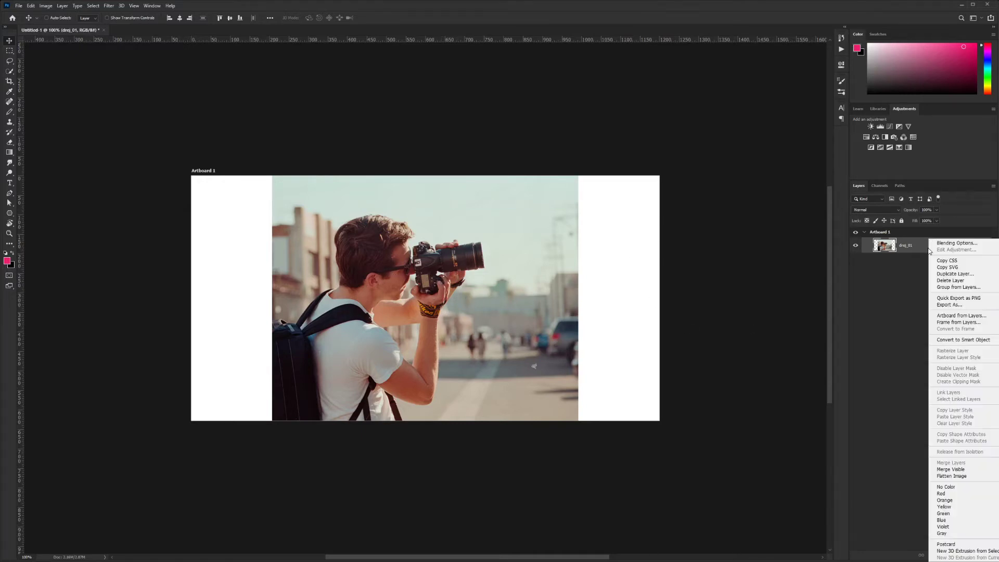
left_click(970, 342)
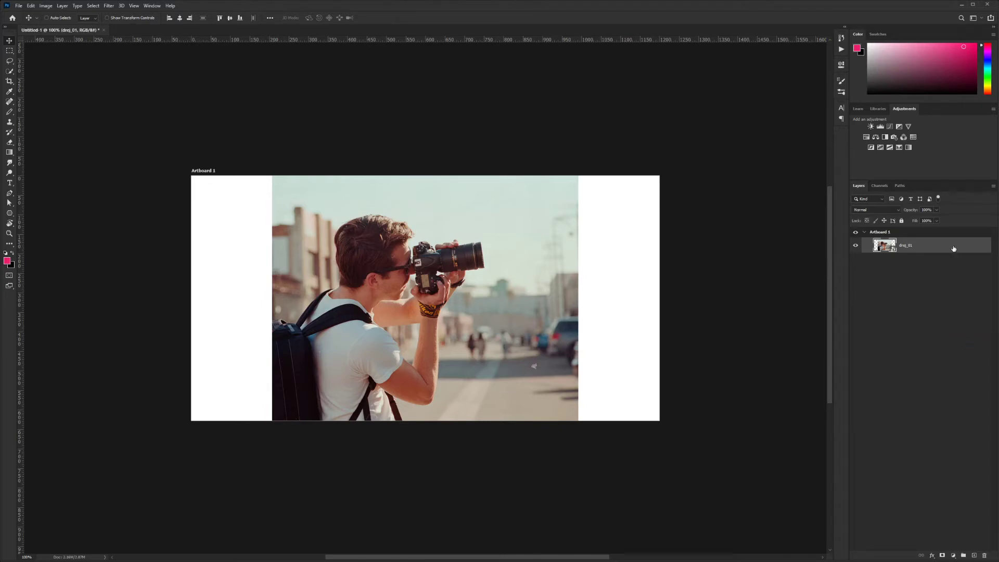
Step: Shrink the smart-object photo to a tiny thumbnail, then enlarge it back across the artboard
key("ctrl+t")
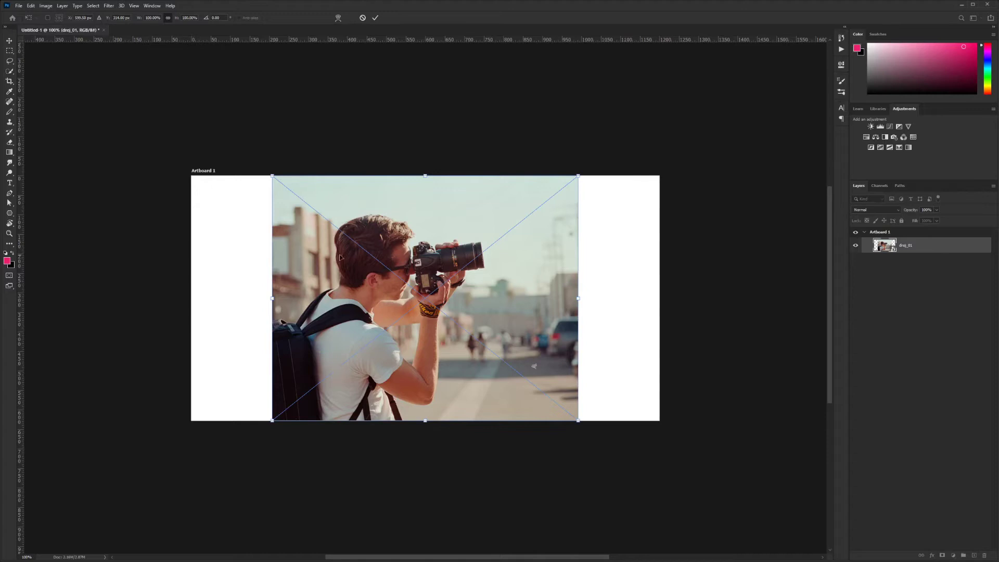
left_click_drag(424, 175, 427, 290)
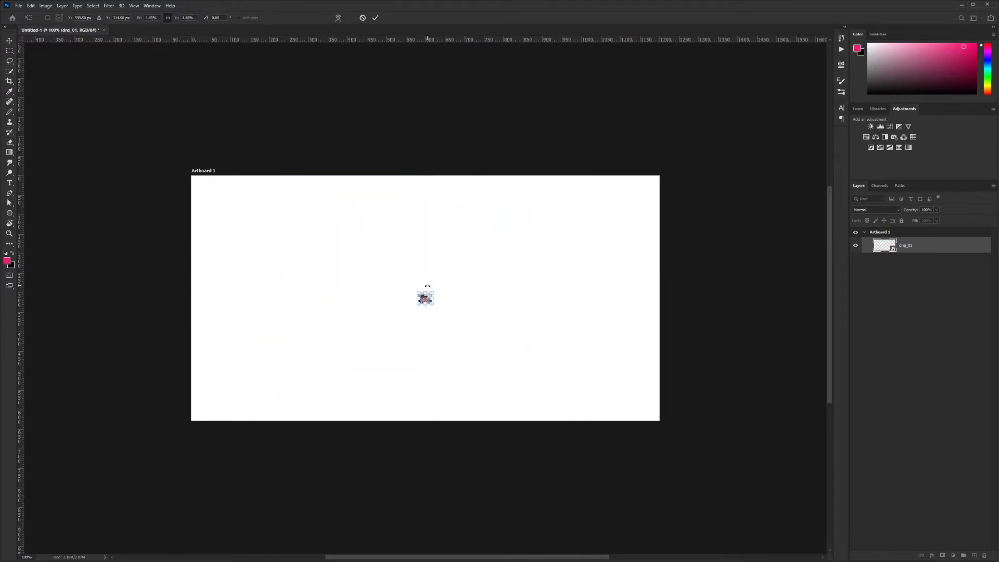
key("Return")
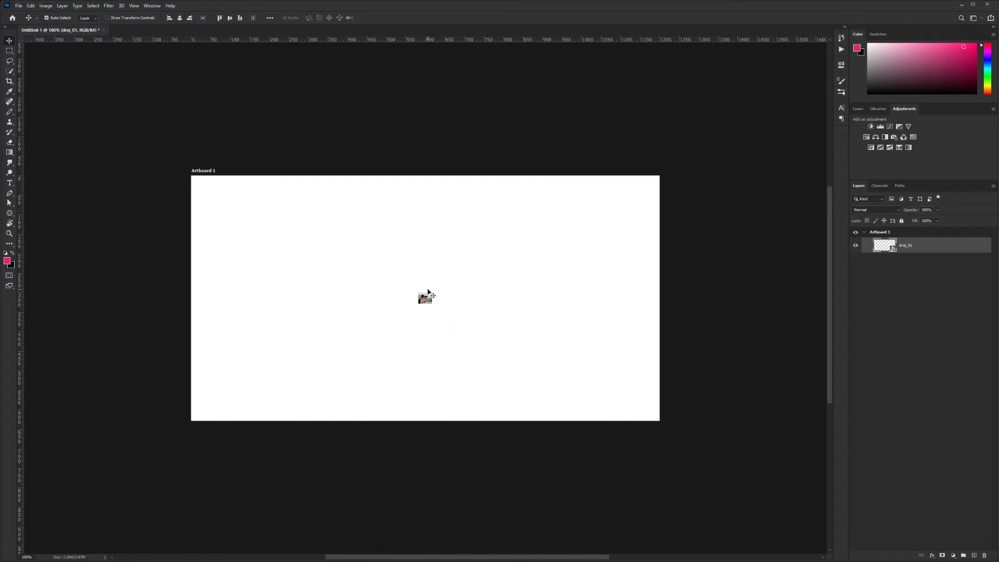
key("ctrl+t")
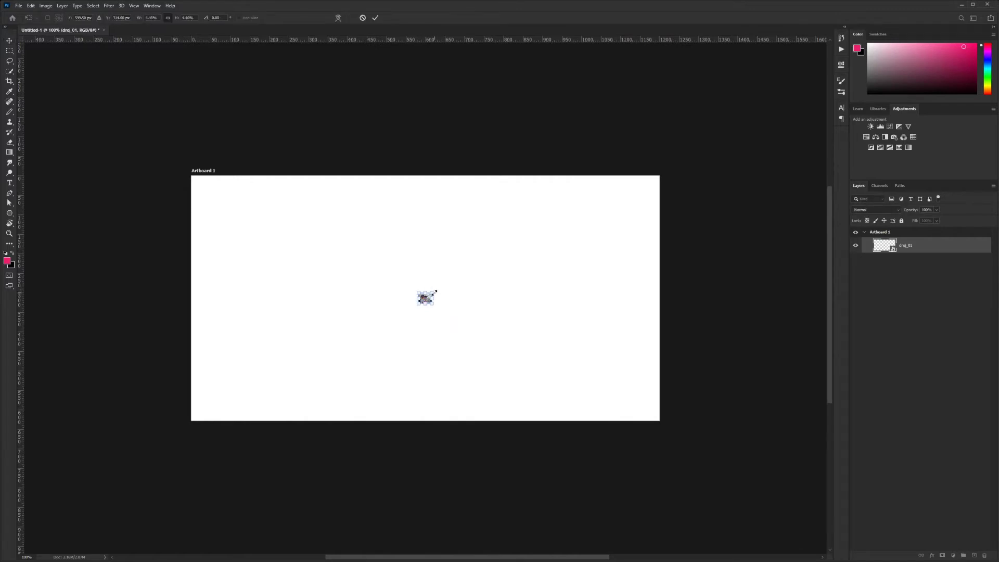
left_click_drag(435, 291, 695, 207)
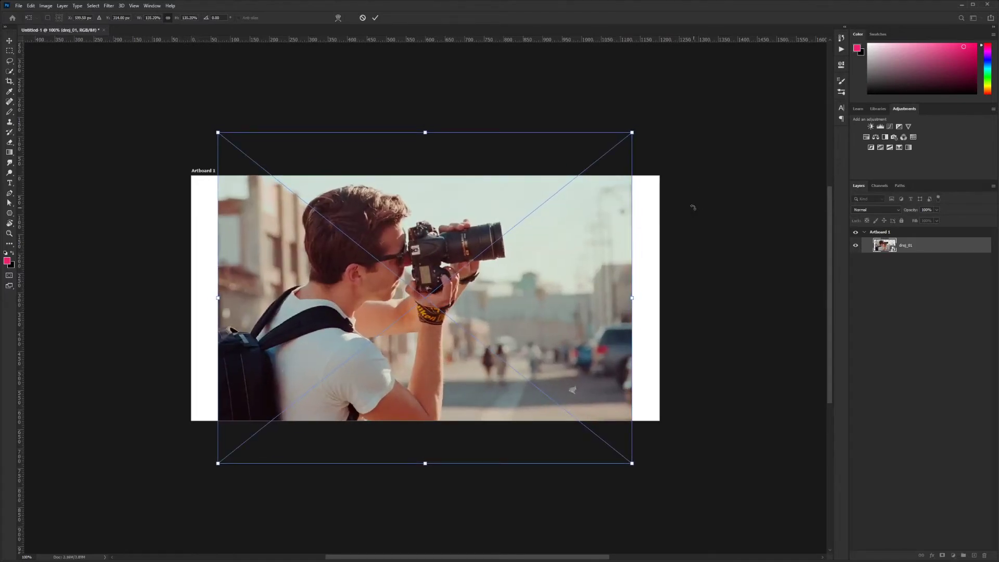
key("Return")
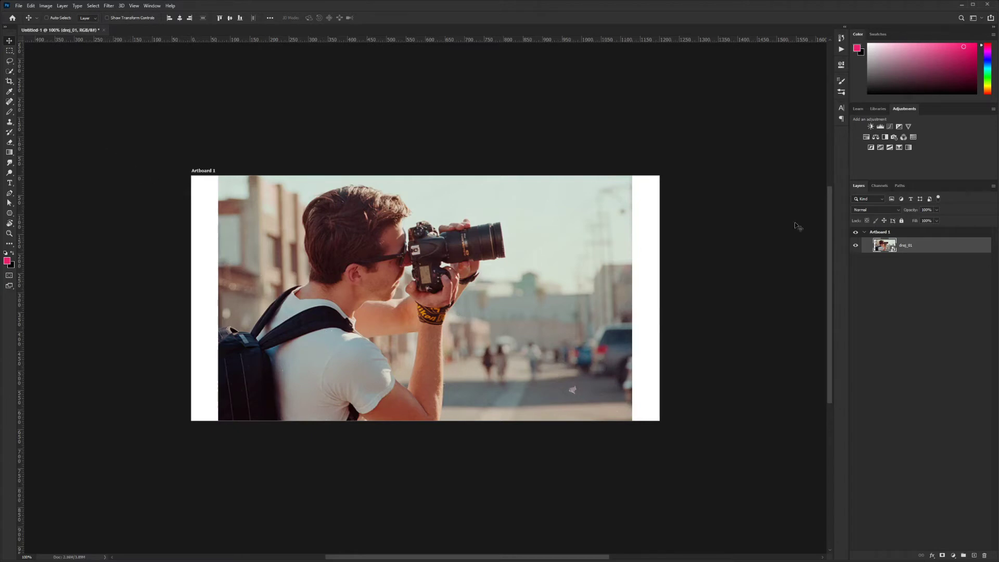
Step: Open the drej_01.psb contents, tile 2-up vertical with the artboard, and zoom the artboard out
double_click(886, 249)
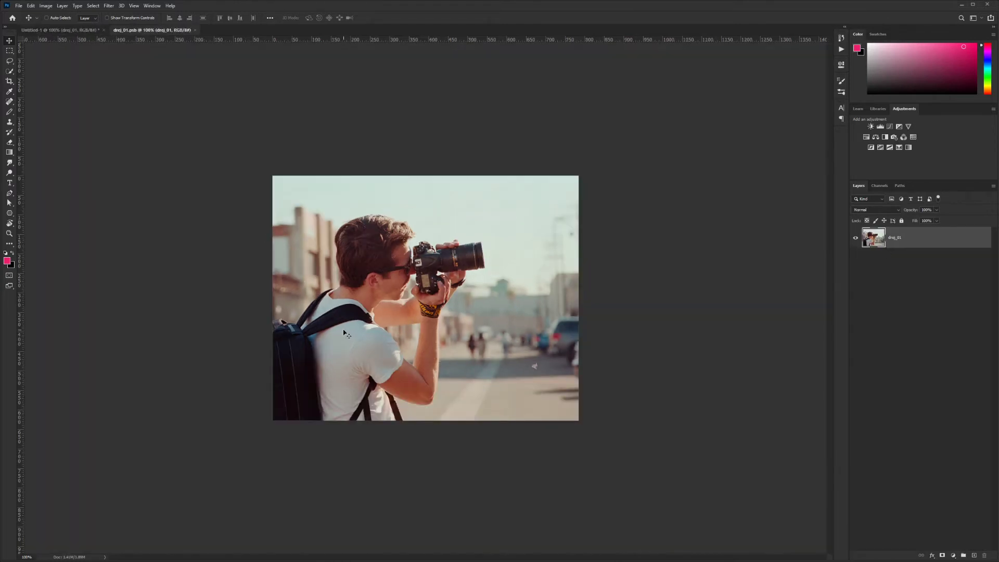
left_click(152, 6)
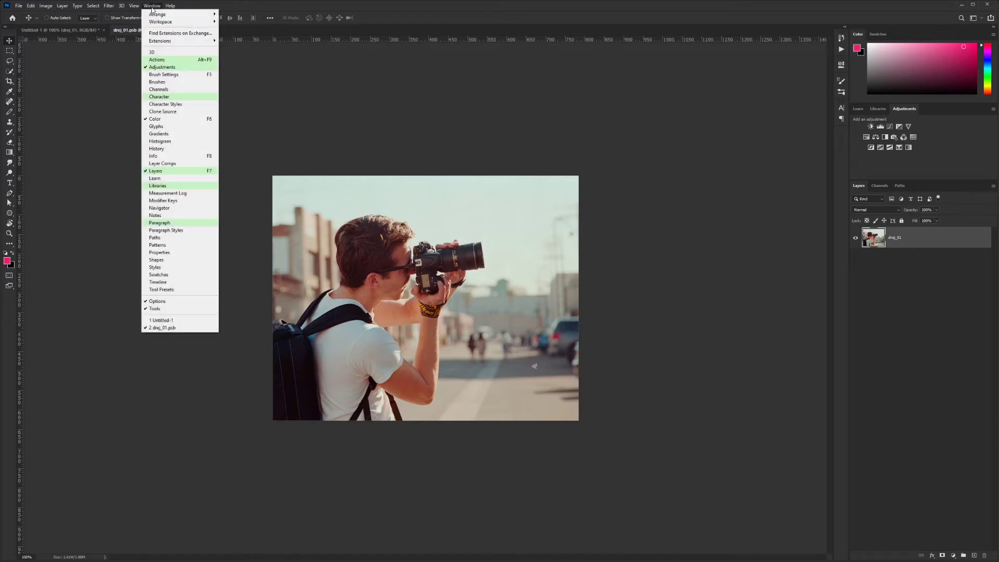
mouse_move(172, 15)
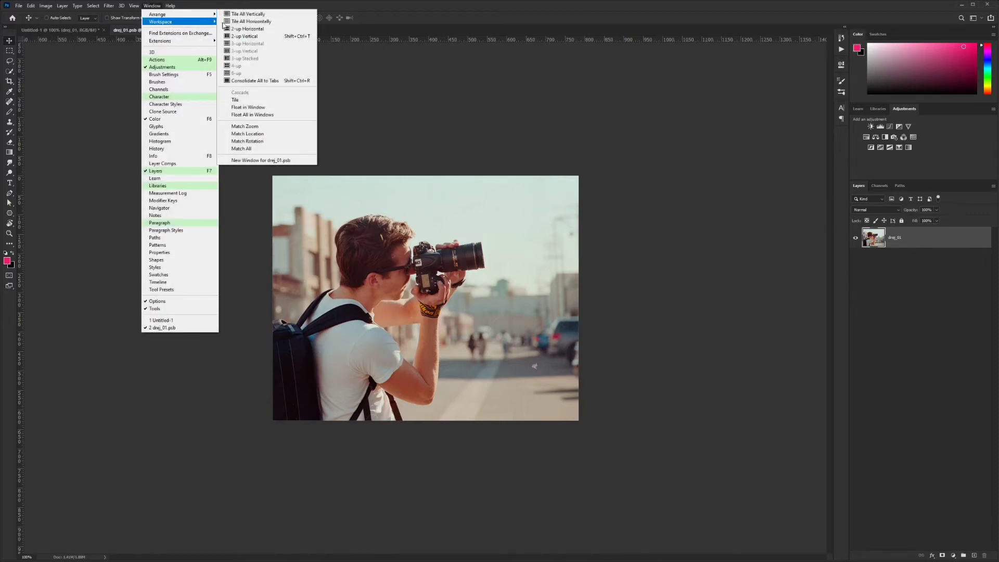
left_click(245, 36)
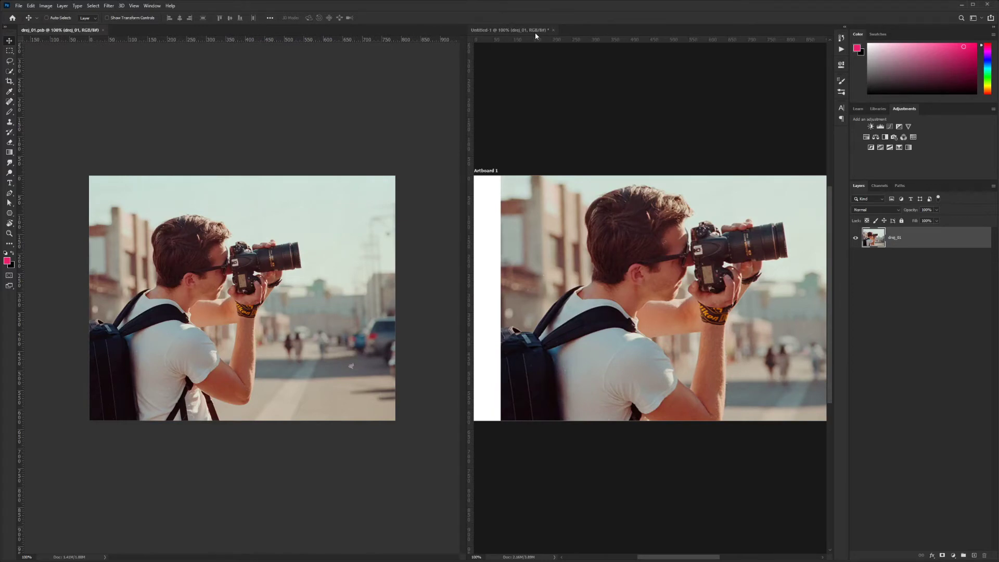
key("z")
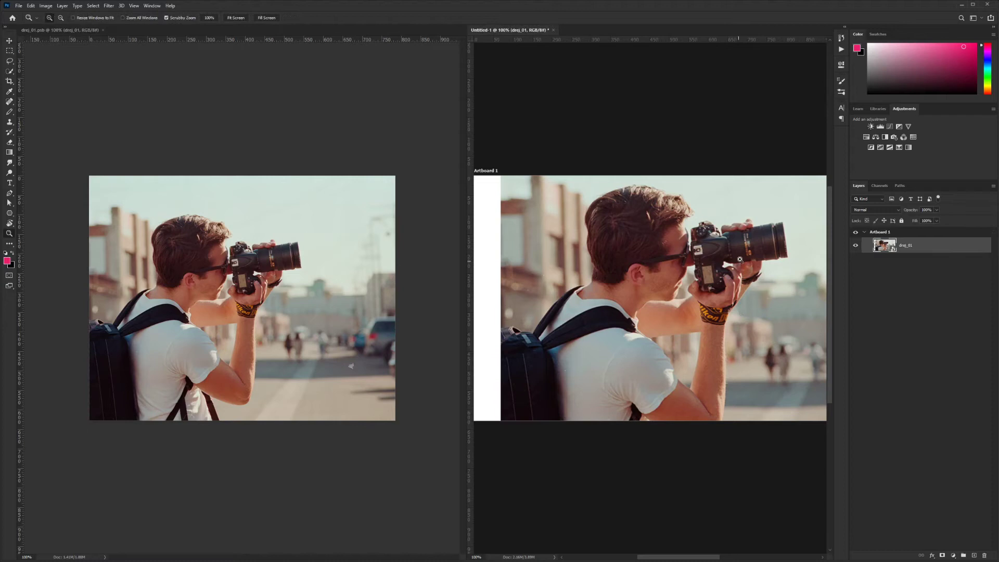
left_click(743, 270, "alt")
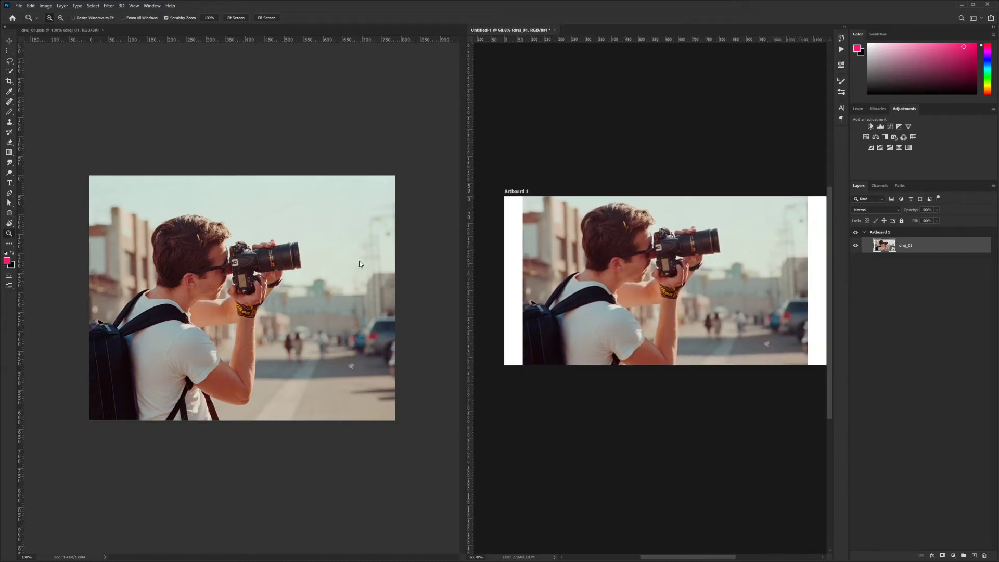
Step: Save the drej_01.psb smart object so the artboard picks up the change
key("t")
left_click(262, 133)
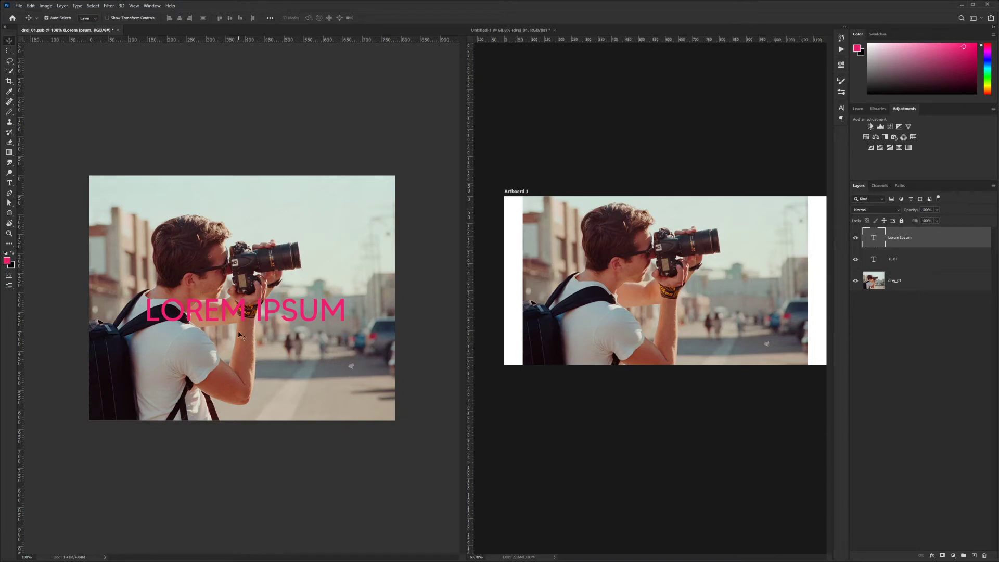
key("ctrl+s")
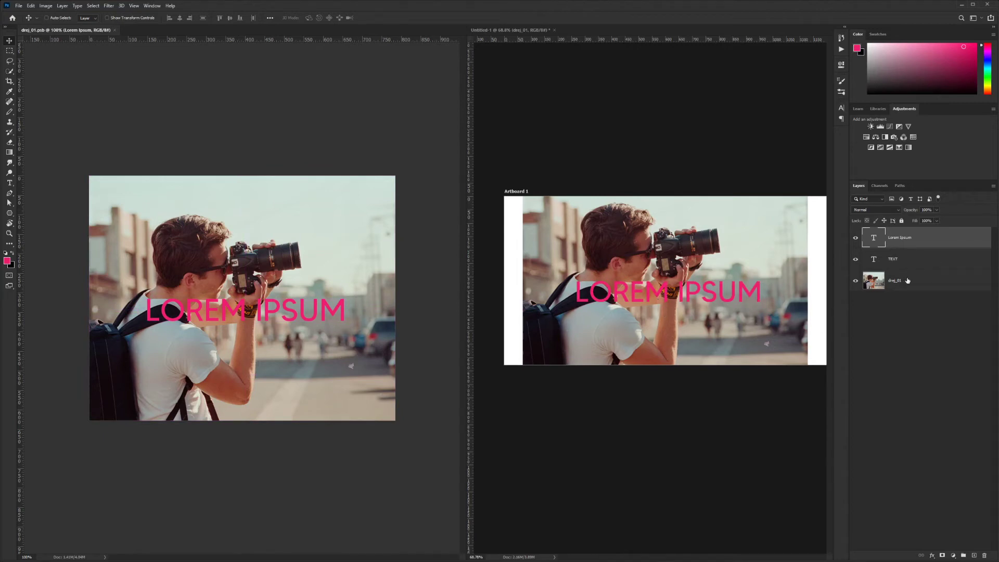
Step: Shrink the drej_01 photo on Untitled-1 to about 63% around its centre
left_click(578, 223)
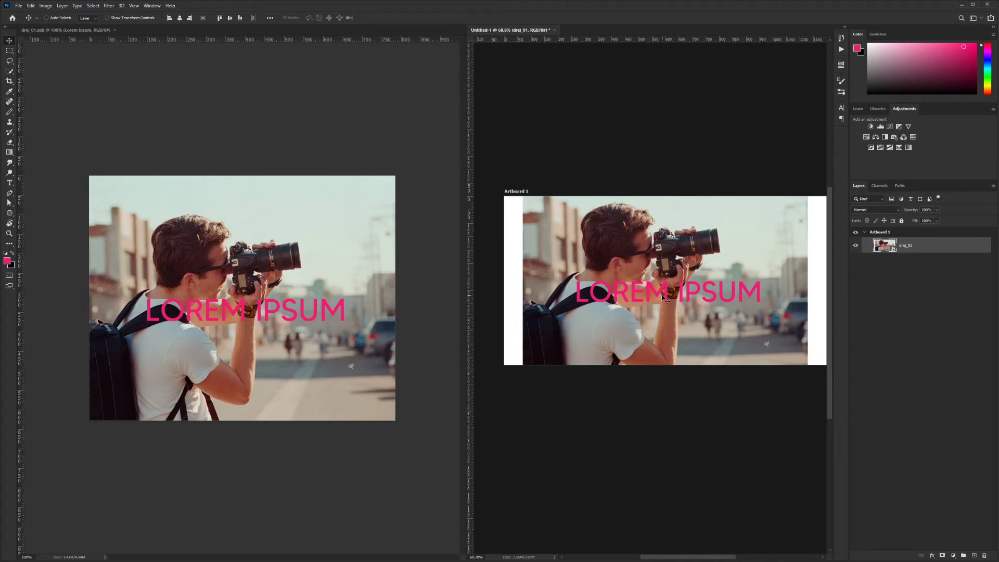
key("ctrl")
key("ctrl+t")
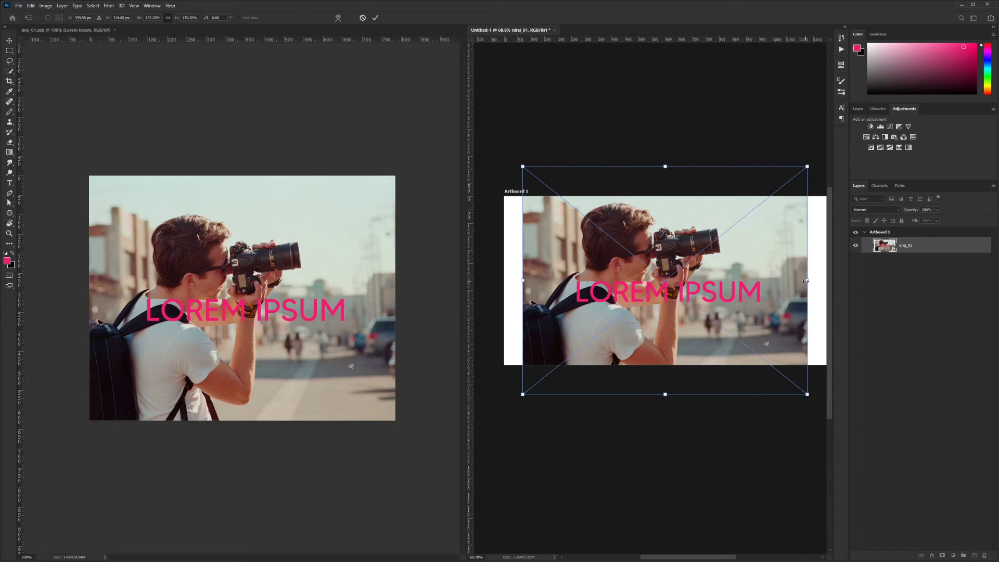
left_click_drag(805, 281, 746, 294)
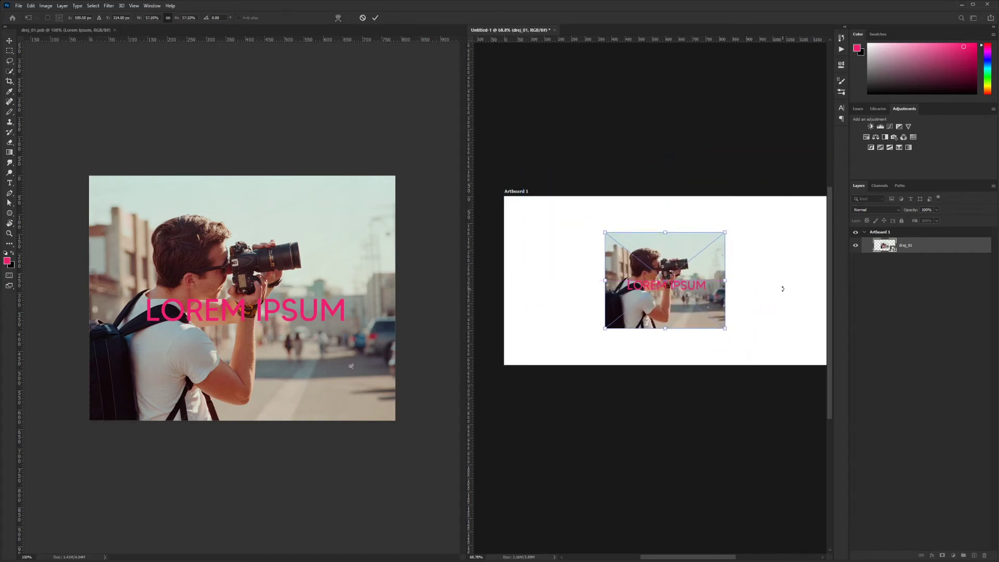
key("Return")
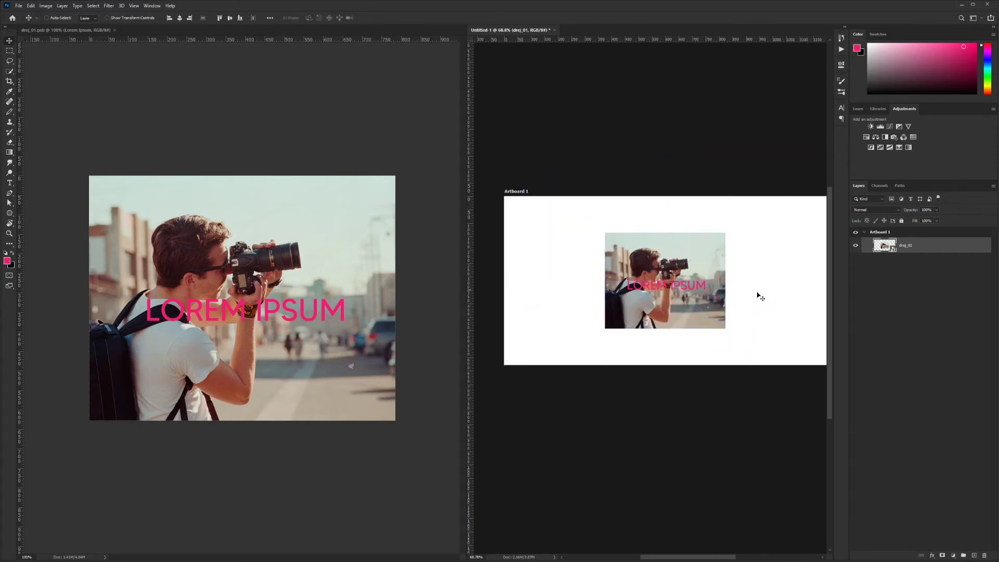
left_click(357, 260)
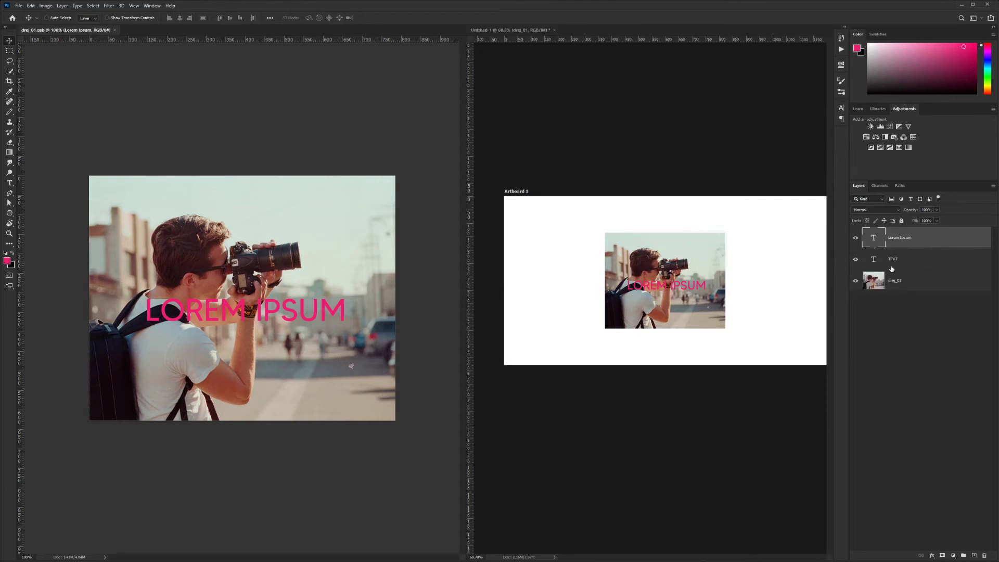
Step: Hide the TEXT and Lorem Ipsum layers and save the smart object
left_click(855, 259)
left_click(855, 238)
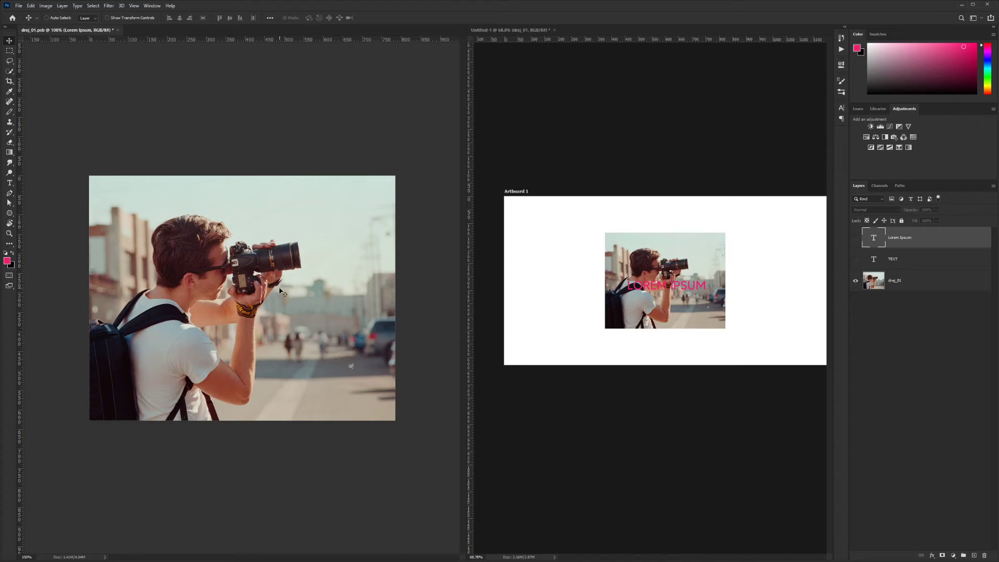
key("ctrl")
Step: Copy the Lorem Ipsum text onto the artboard, close drej_01.psb, and shift the text right
left_click(855, 238)
left_click_drag(269, 316, 647, 304)
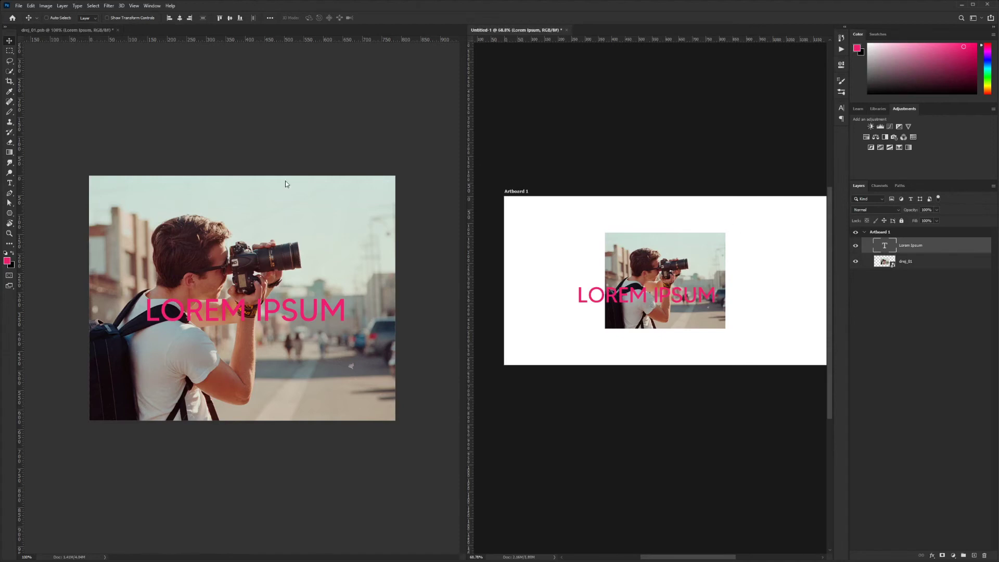
left_click(117, 30)
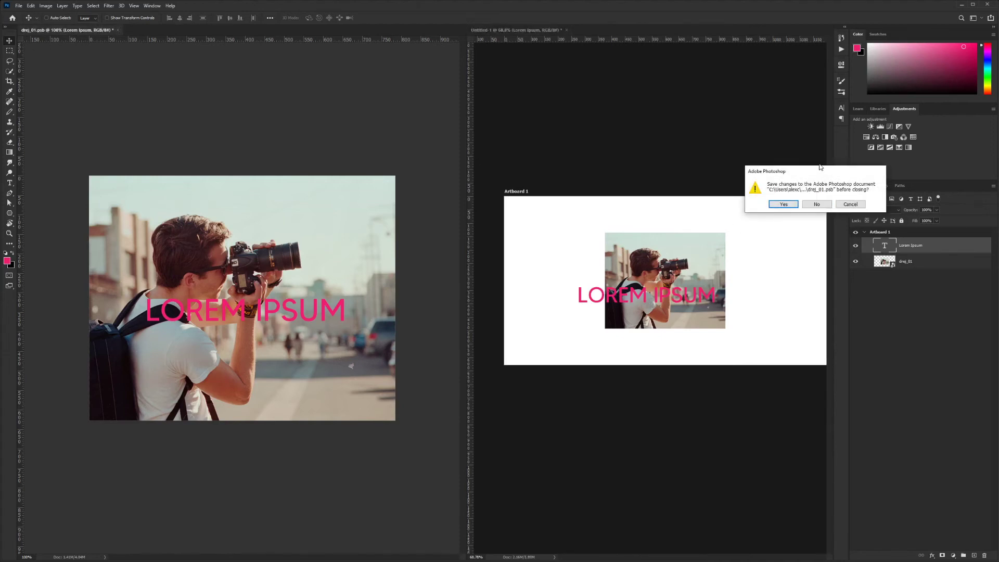
left_click(814, 207)
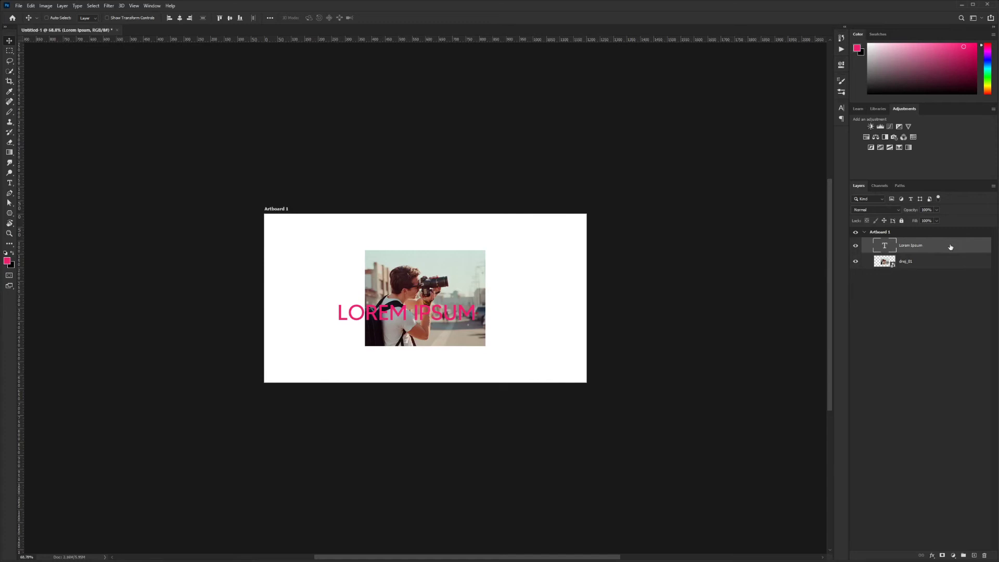
left_click_drag(416, 328, 513, 317)
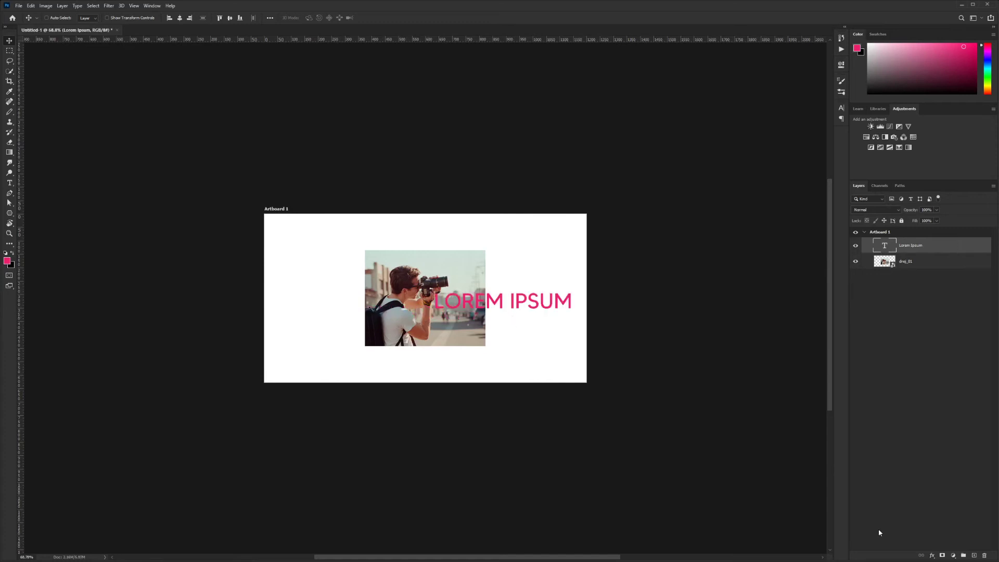
left_click(931, 555)
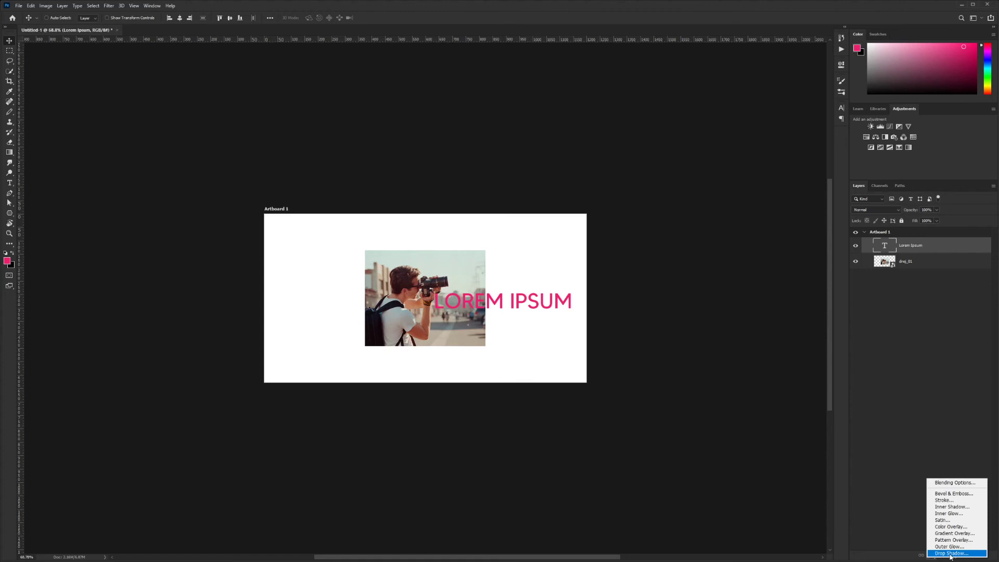
Step: Give LOREM IPSUM a black Stroke and enlarge the text until it overflows the artboard
left_click(981, 500)
key("Return")
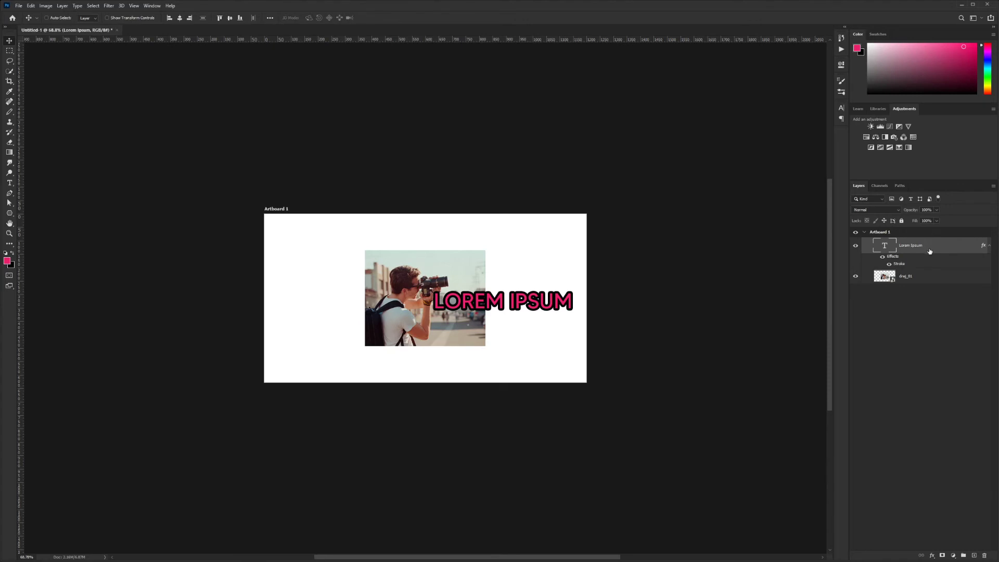
key("ctrl+t")
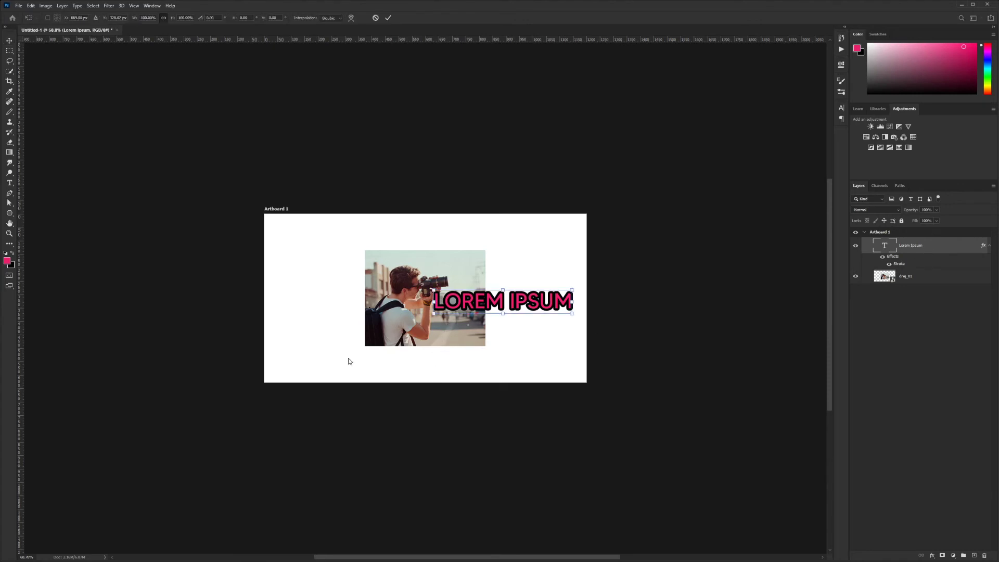
left_click_drag(430, 317, 23, 515)
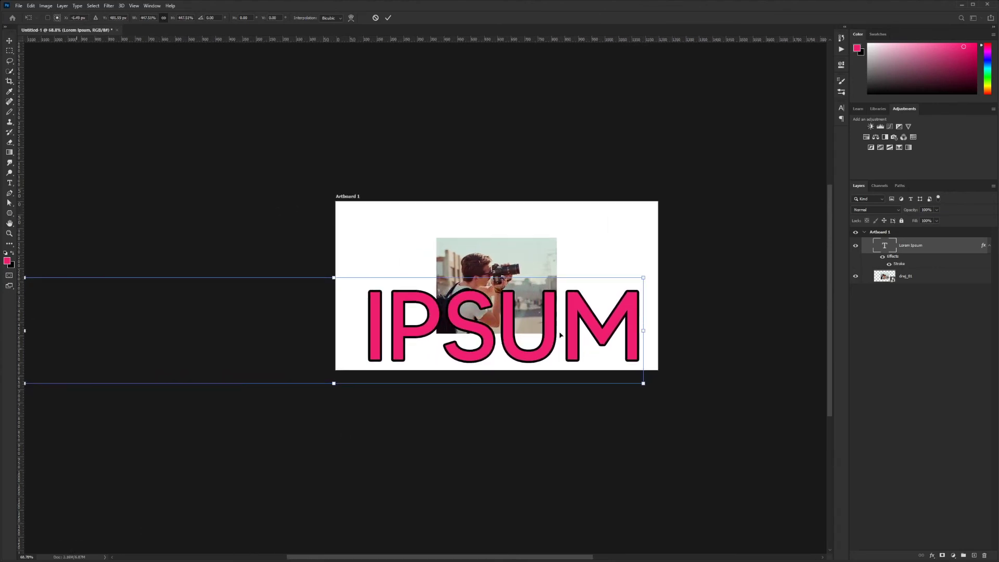
key("Return")
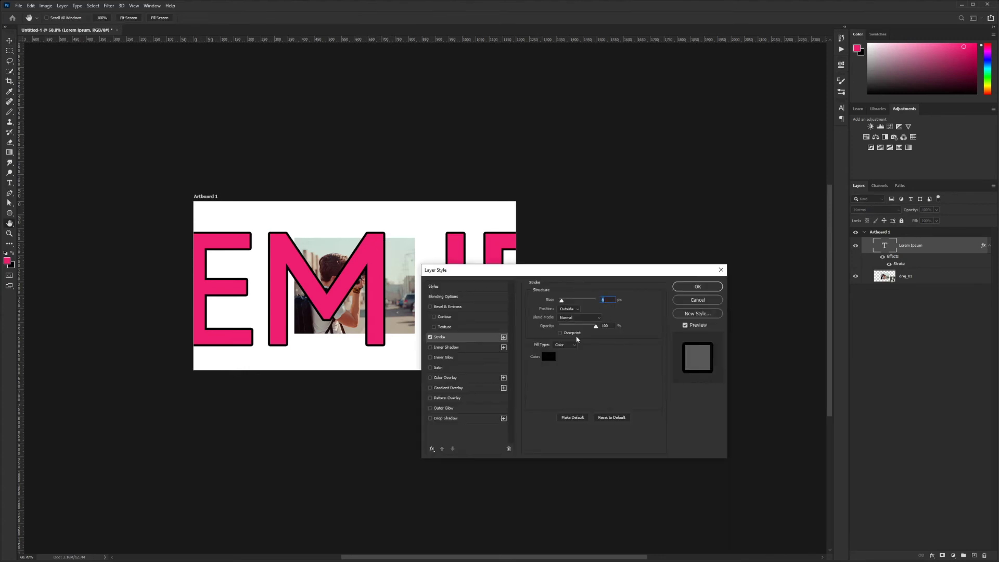
left_click(718, 288)
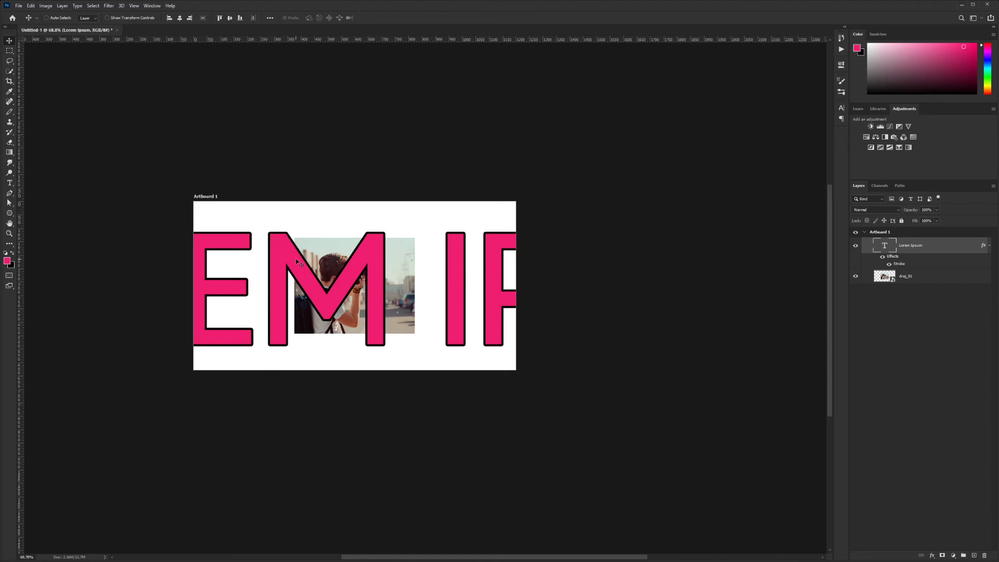
Step: Undo the scaling, convert Lorem Ipsum to a smart object, and enlarge it to about 181%
key("ctrl+z")
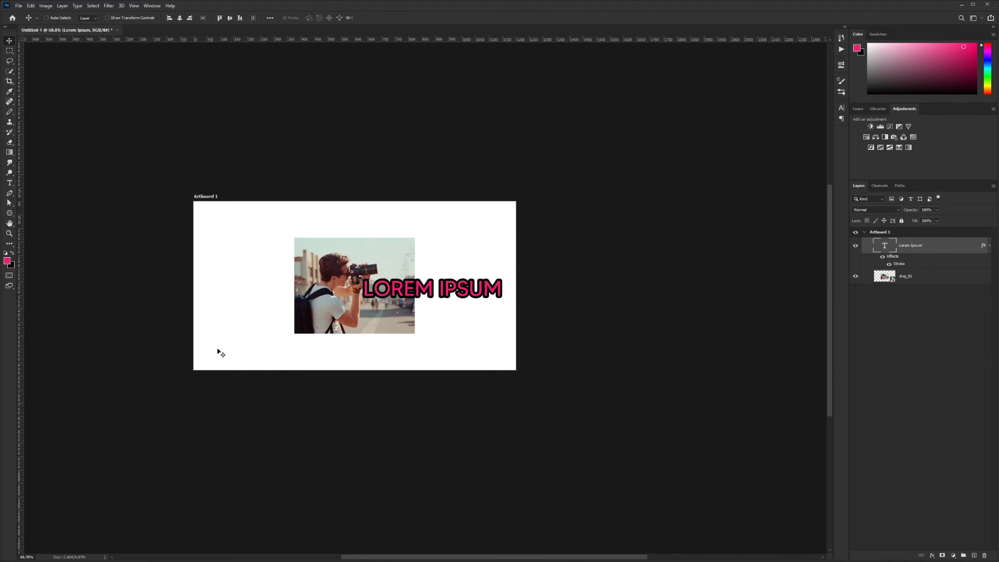
right_click(942, 250)
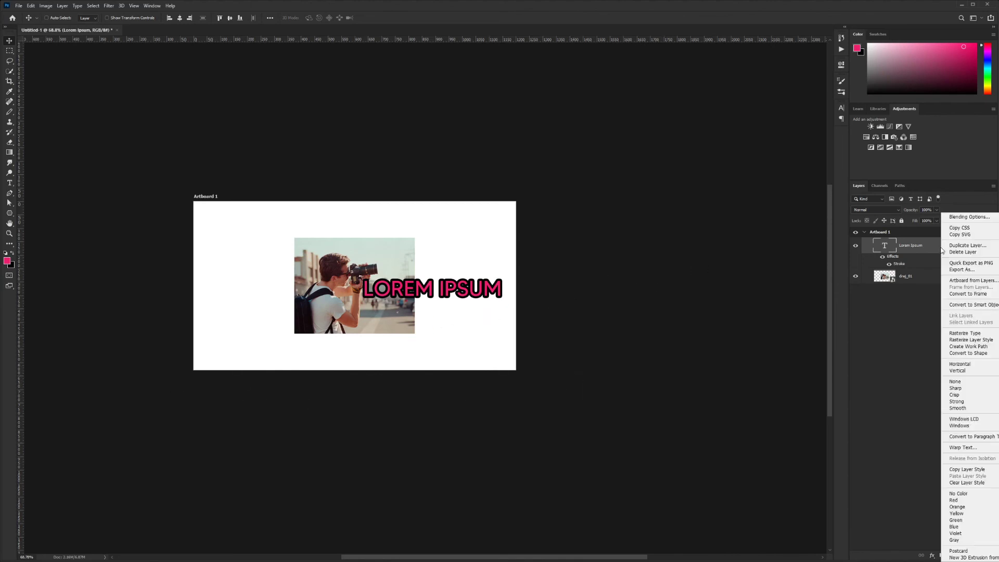
left_click(990, 306)
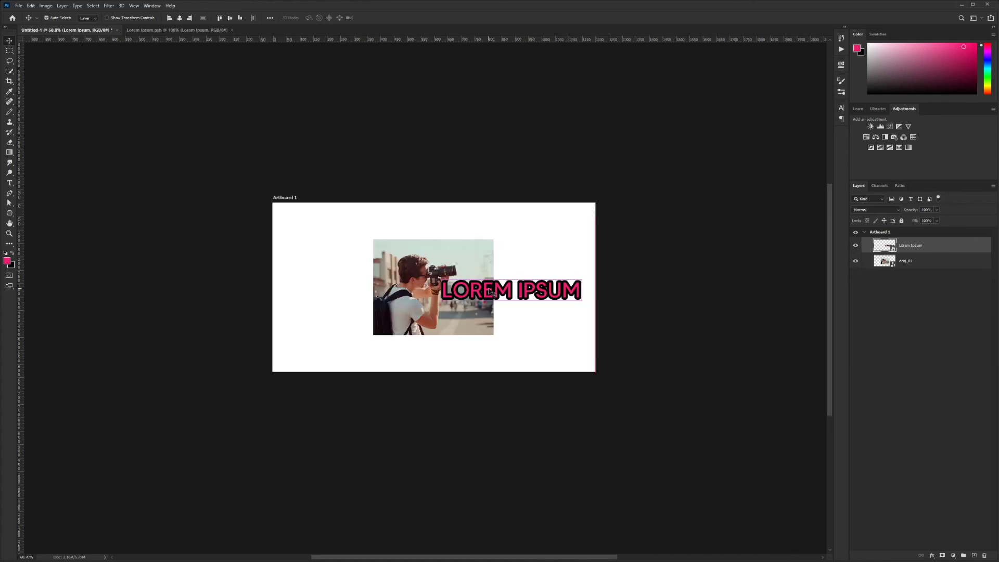
key("ctrl+t")
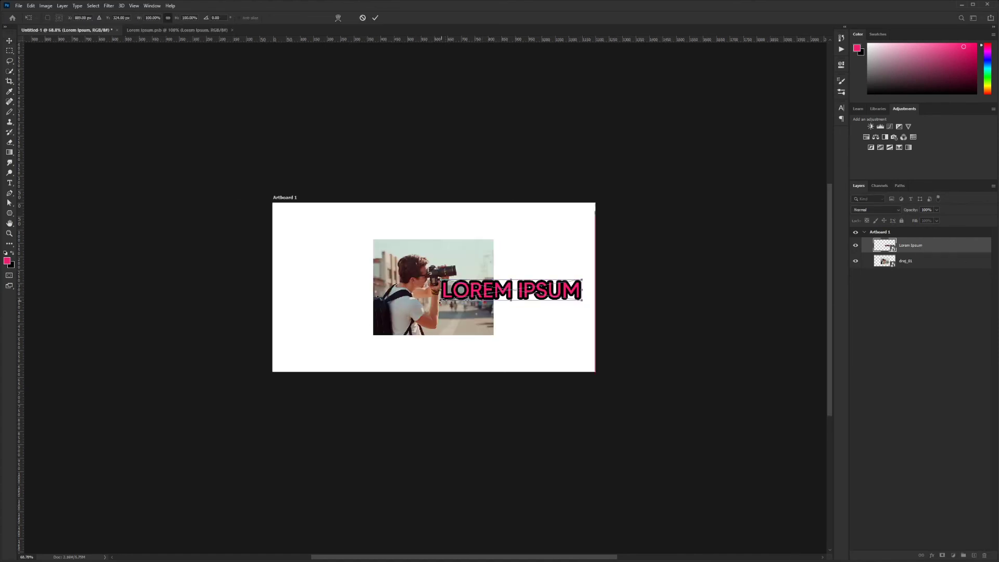
left_click_drag(442, 300, 282, 367)
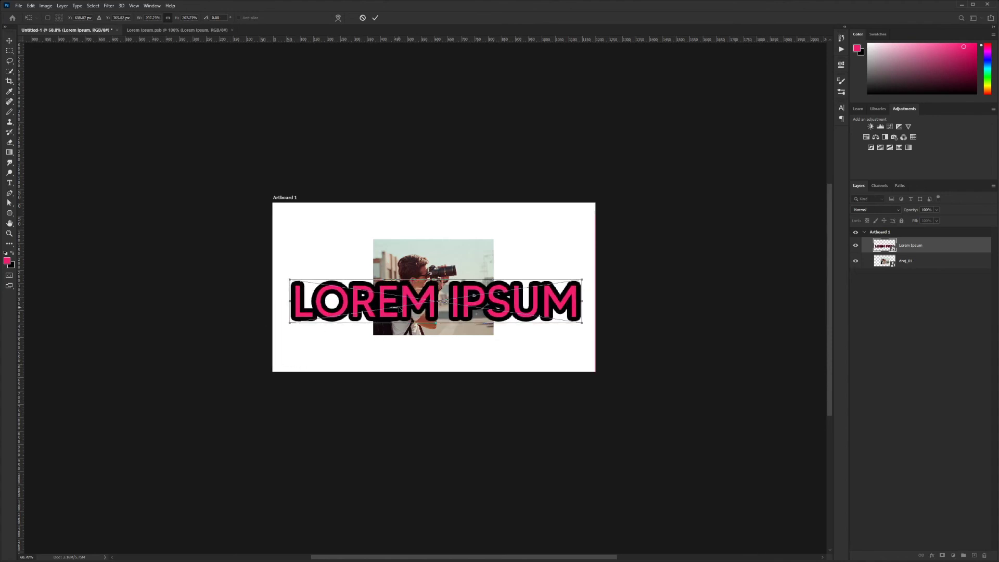
key("Return")
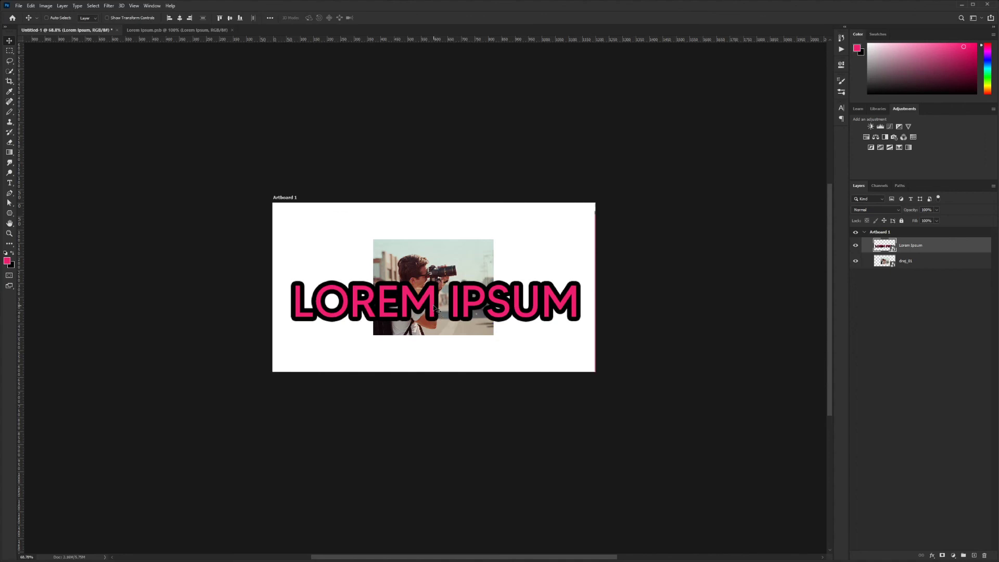